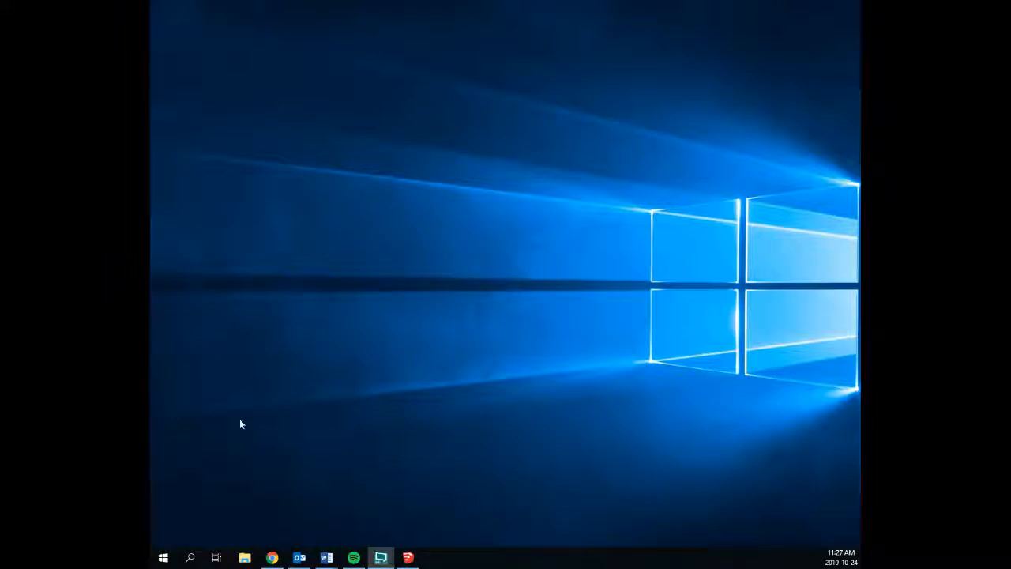
Look over the folders and drives of This PC in File Explorer and close the window
left_click(245, 558)
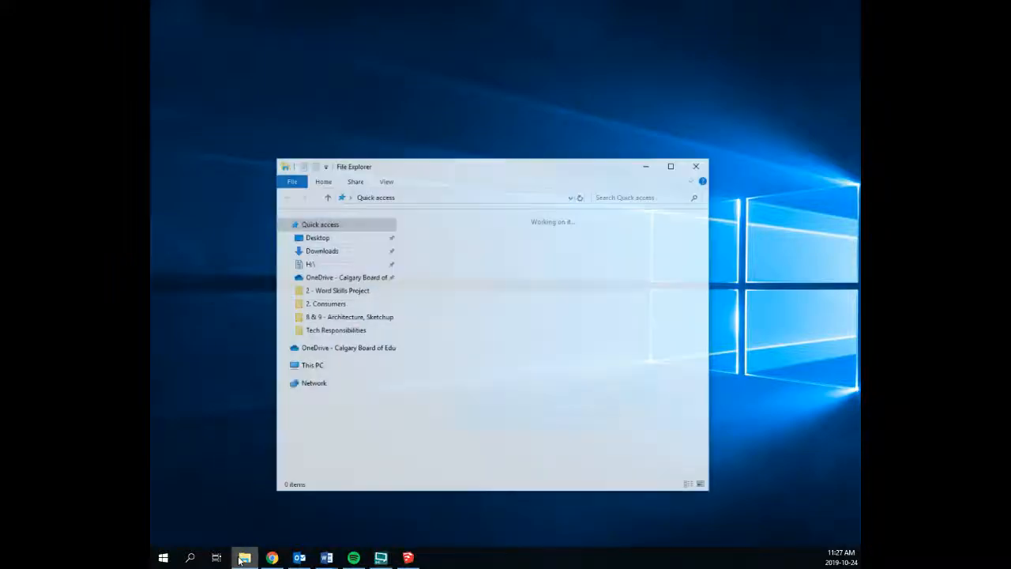
left_click(309, 369)
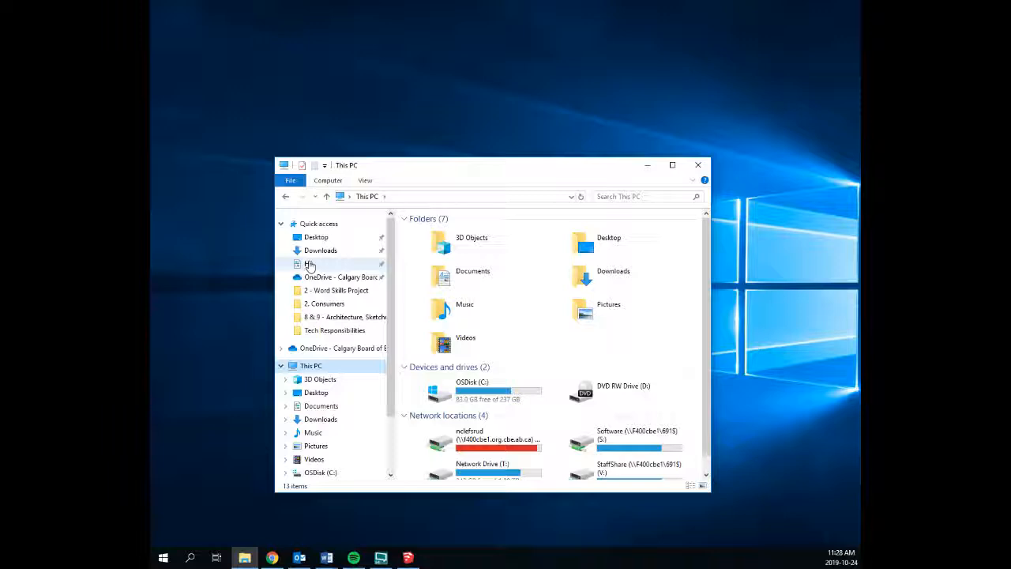
left_click(697, 165)
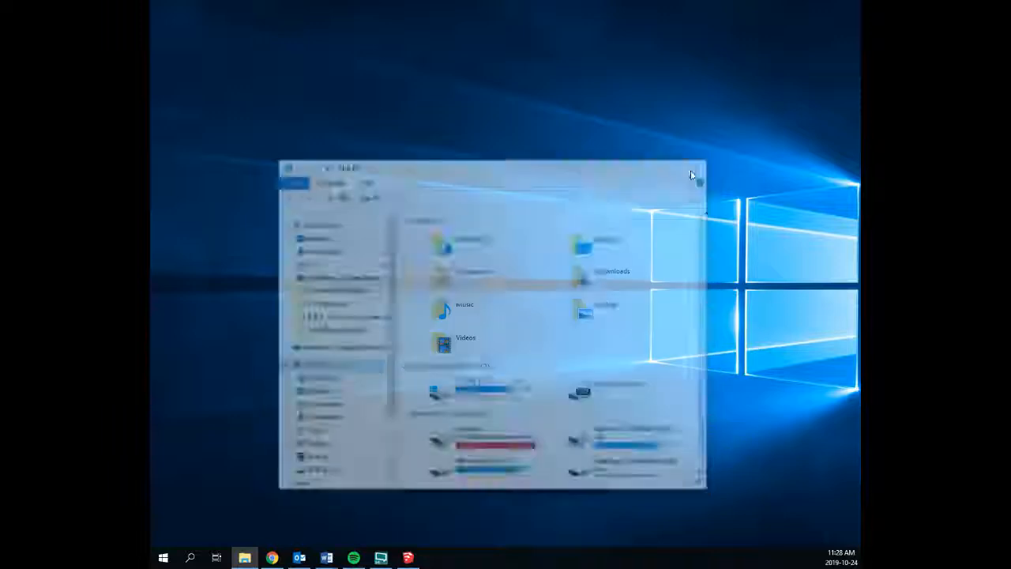
Switch to SketchUp and start a file import with the file type set to JPEG Image (*.jpg)
left_click(408, 558)
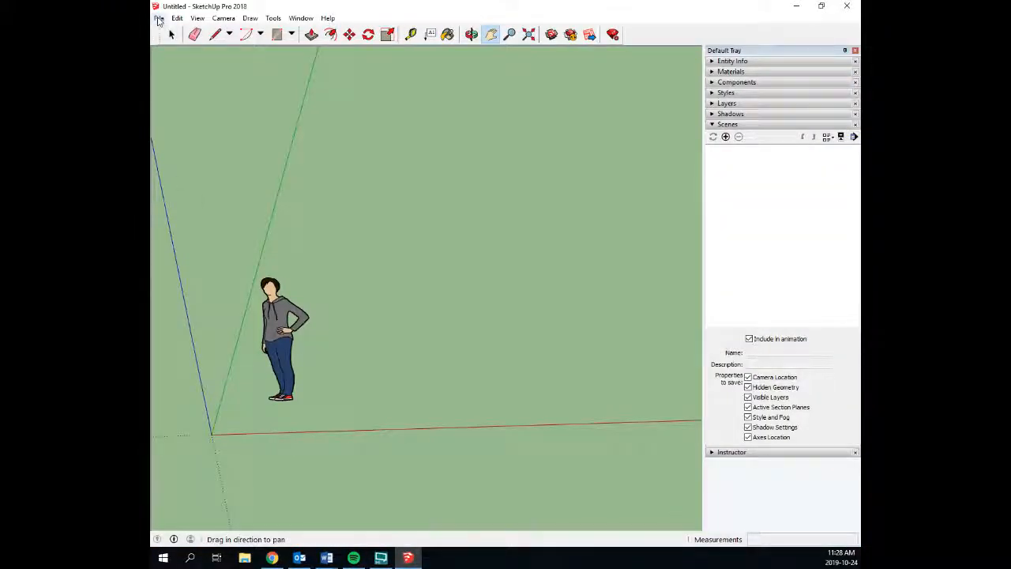
left_click(159, 17)
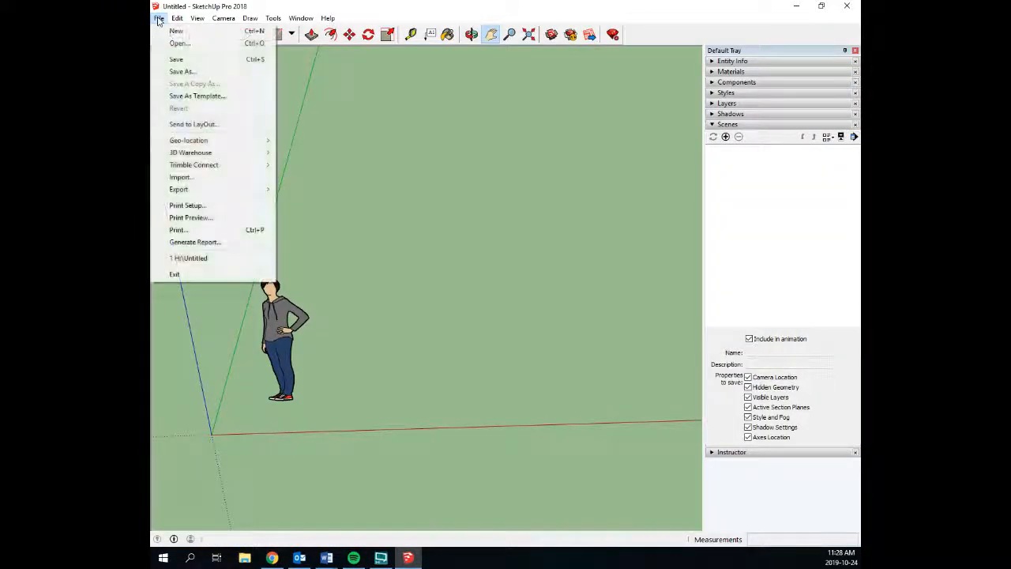
left_click(207, 177)
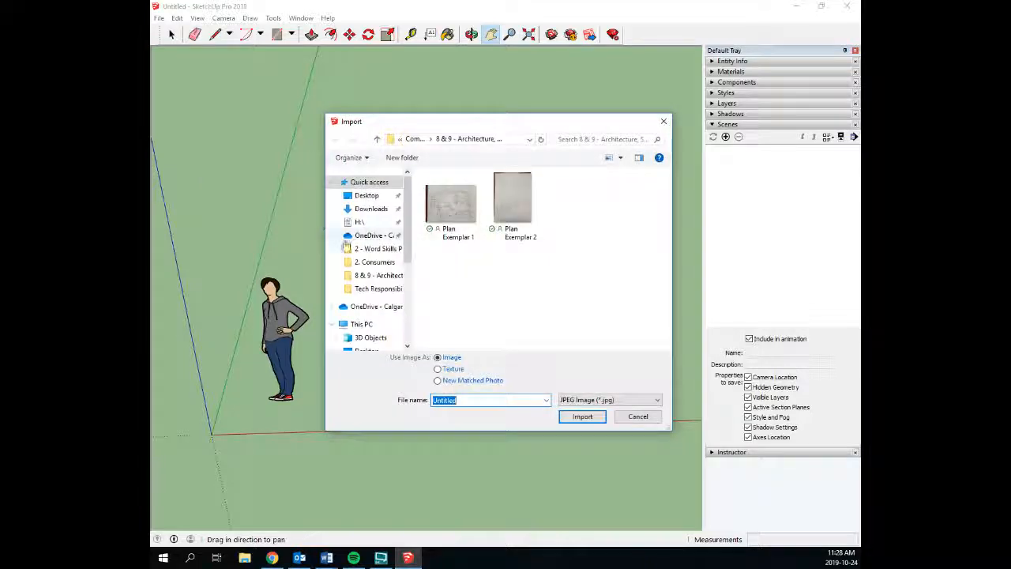
left_click(569, 400)
left_click(574, 421)
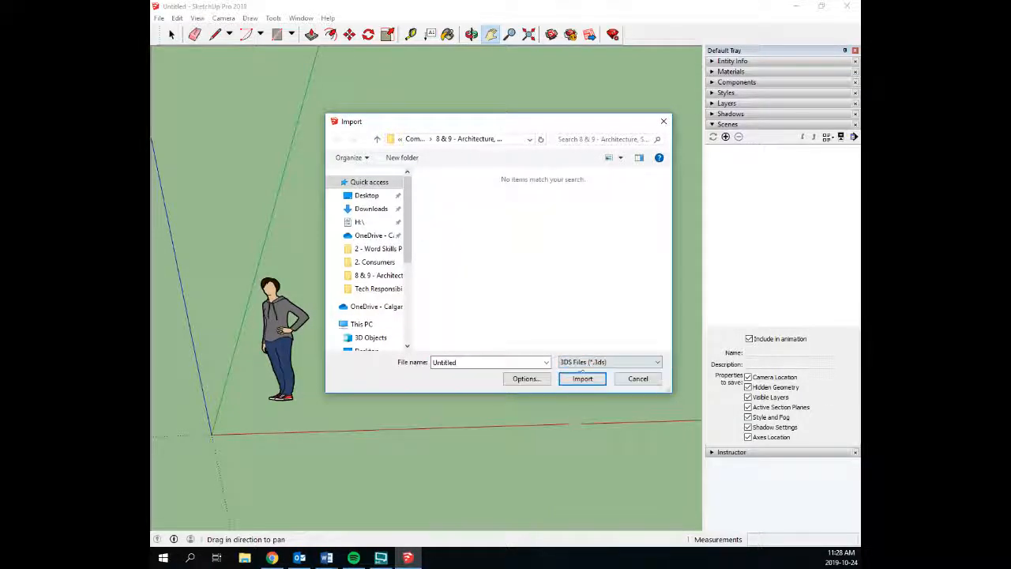
left_click(582, 362)
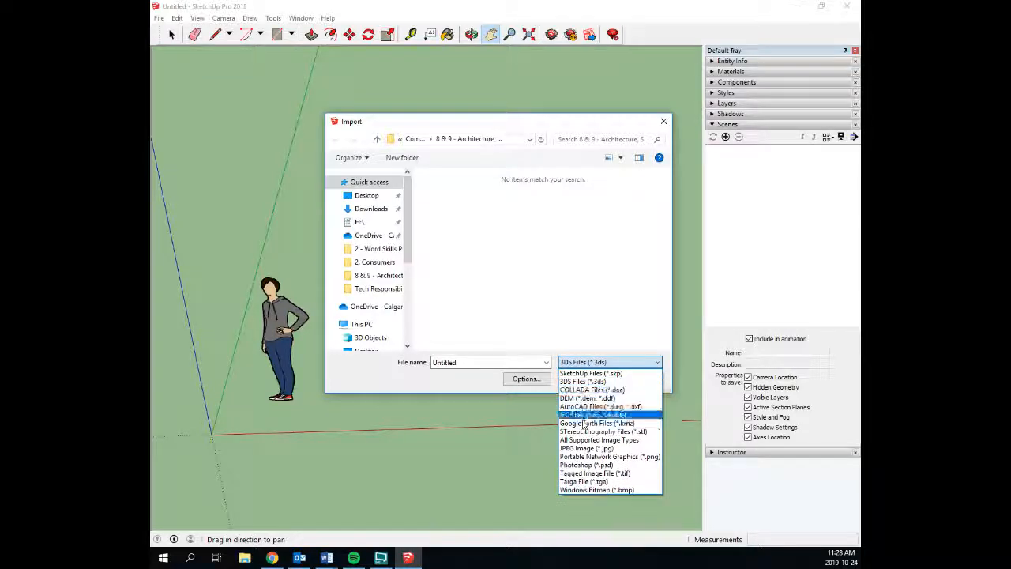
left_click(583, 449)
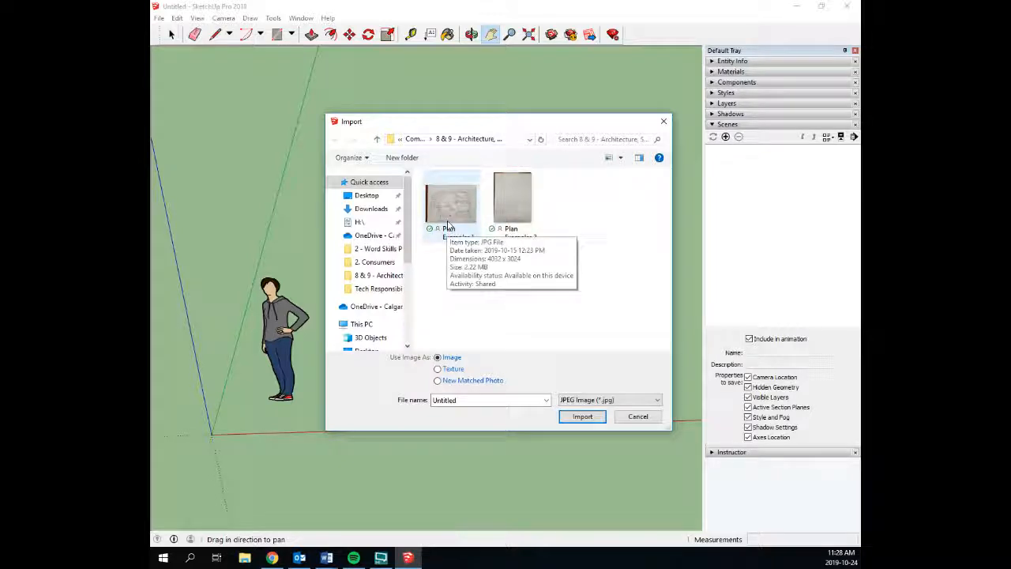
Import Plan Exemplar 1 as an image and place it flat on the ground beside the standing figure
left_click(448, 227)
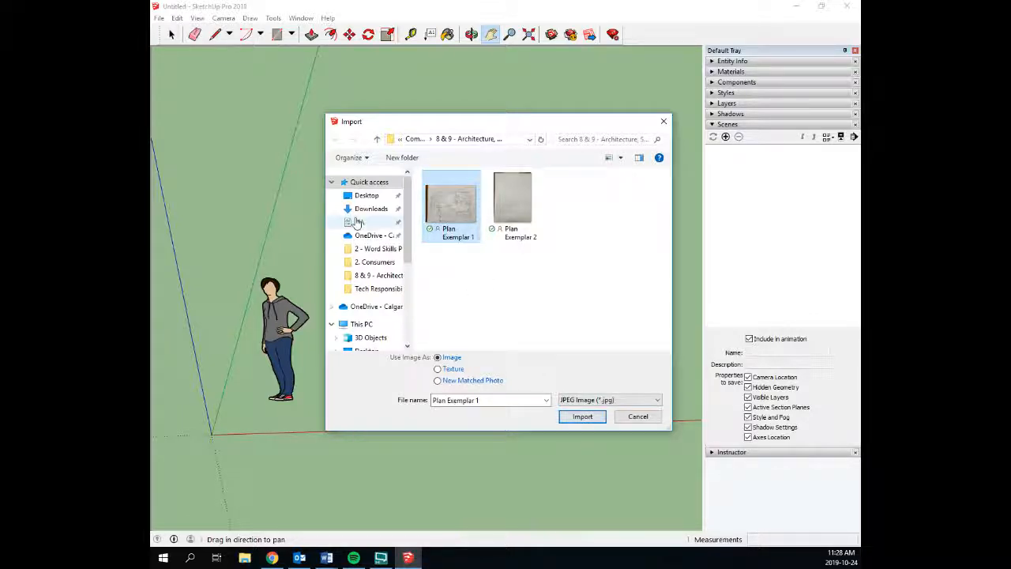
left_click(585, 417)
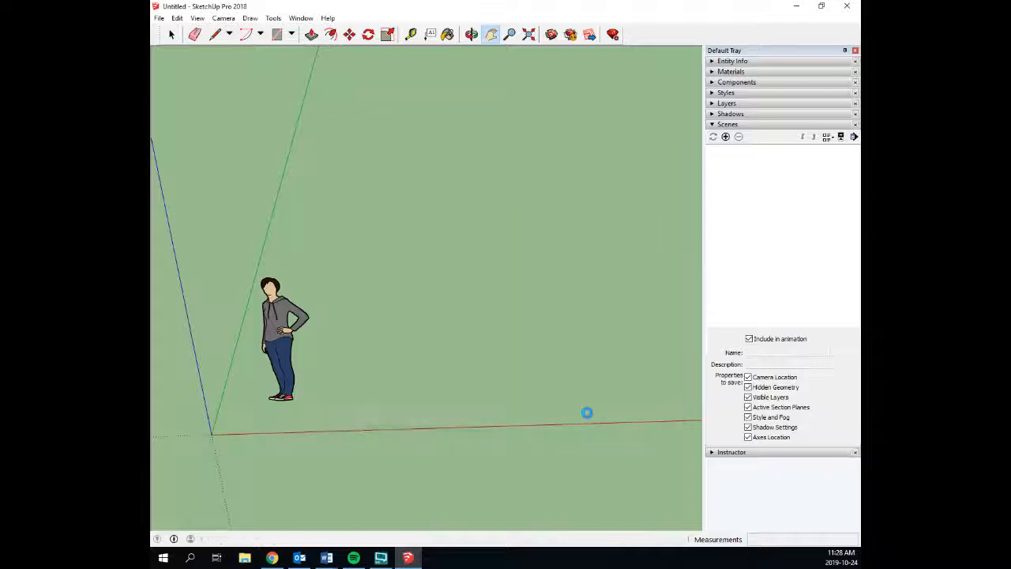
left_click(308, 385)
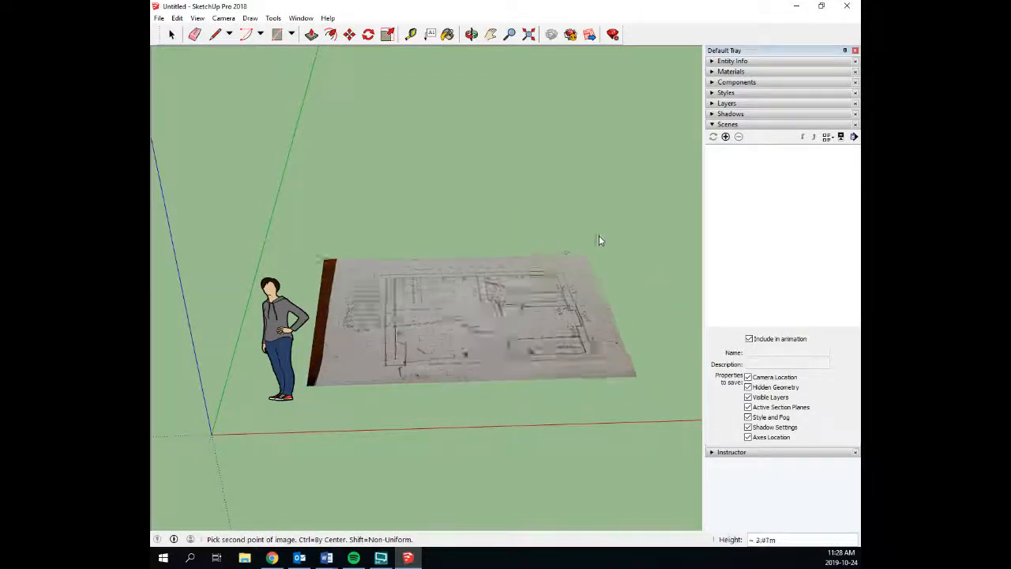
left_click(616, 219)
Examine the imported floor plan from above, including its grid scale note and wall dimensions
left_click(472, 34)
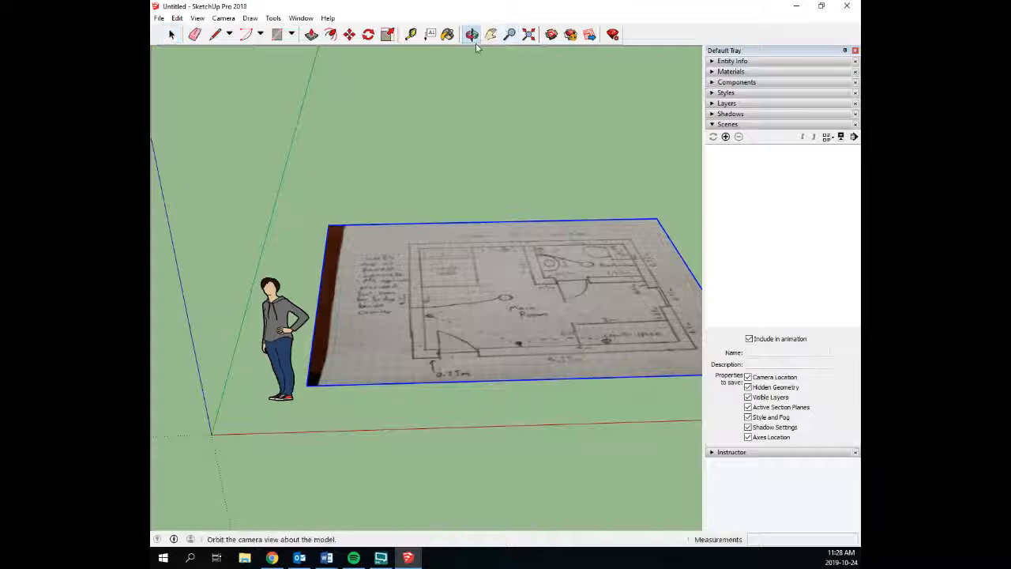
left_click_drag(484, 205, 490, 419)
left_click(490, 34)
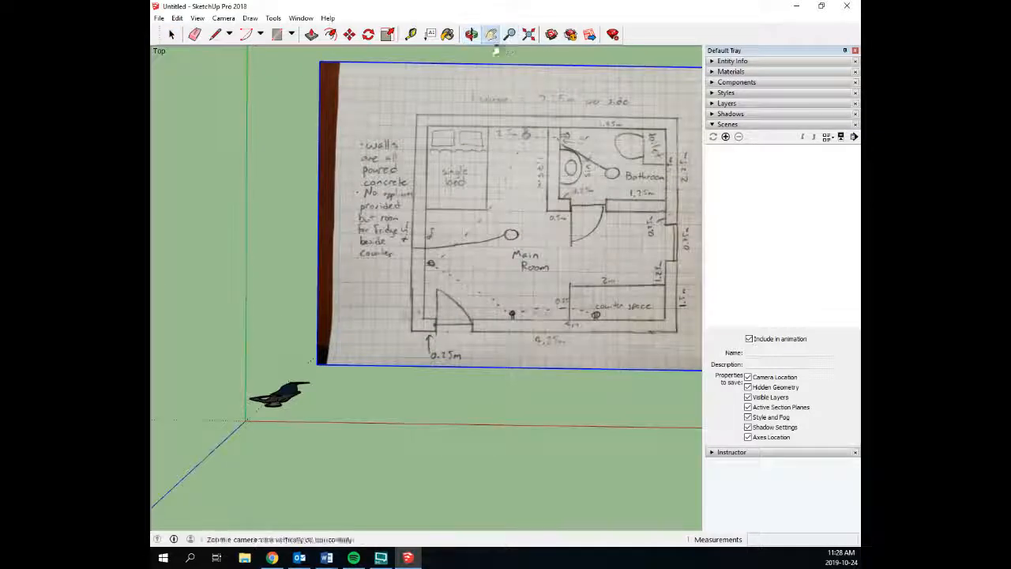
left_click_drag(519, 119, 433, 180)
scroll(433, 180, "up", 5)
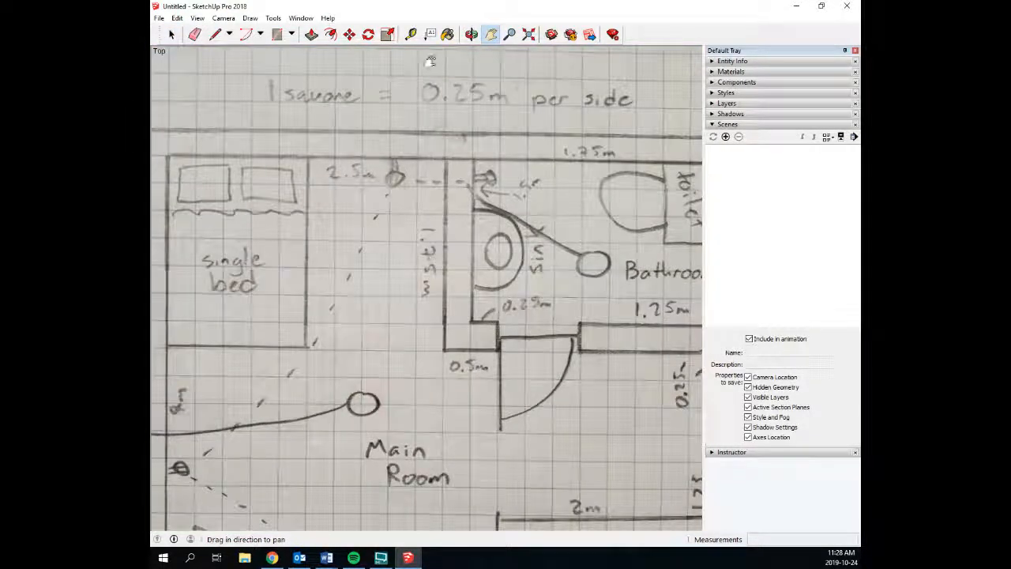
left_click(472, 34)
left_click_drag(483, 123, 451, 124)
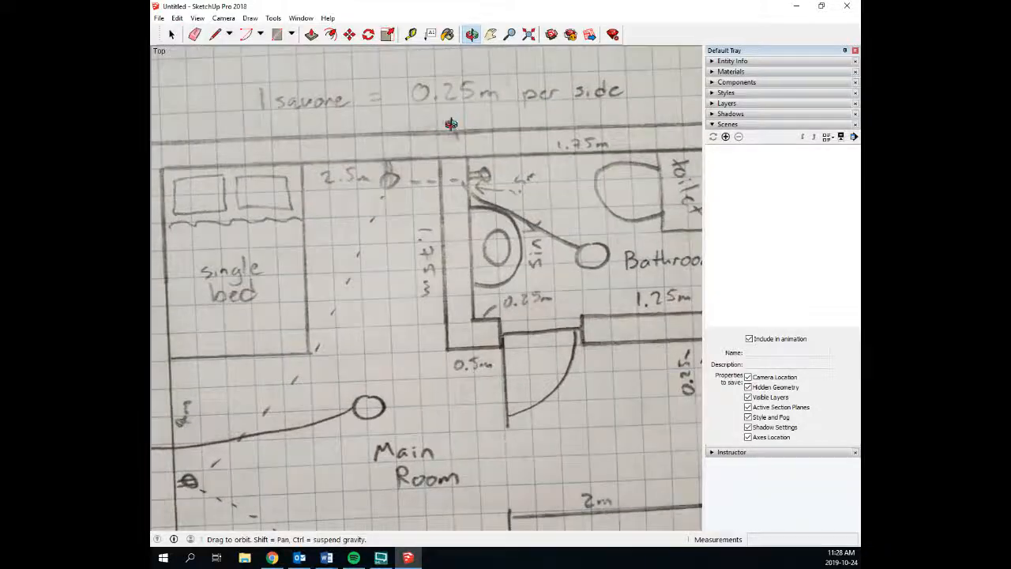
scroll(445, 132, "up", 3)
left_click(491, 34)
left_click_drag(490, 338, 449, 121)
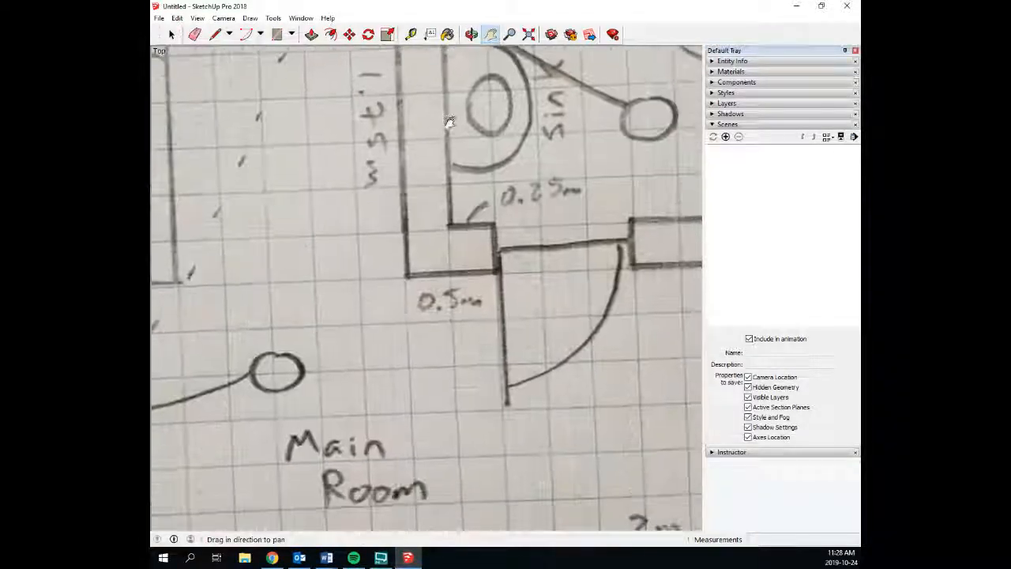
left_click_drag(446, 252, 437, 124)
scroll(420, 139, "up", 2)
scroll(422, 138, "down", 8)
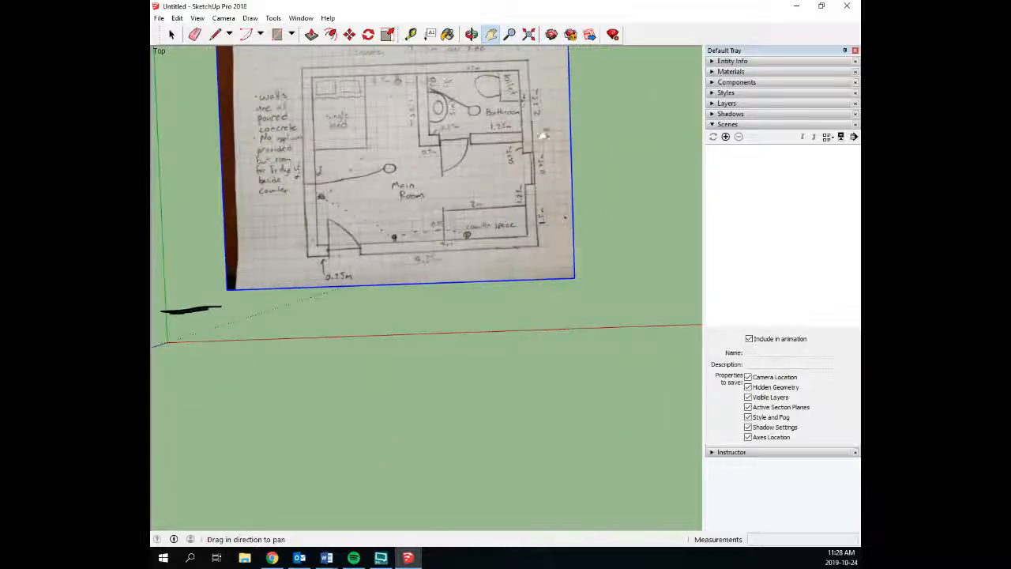
left_click(172, 34)
left_click(419, 354)
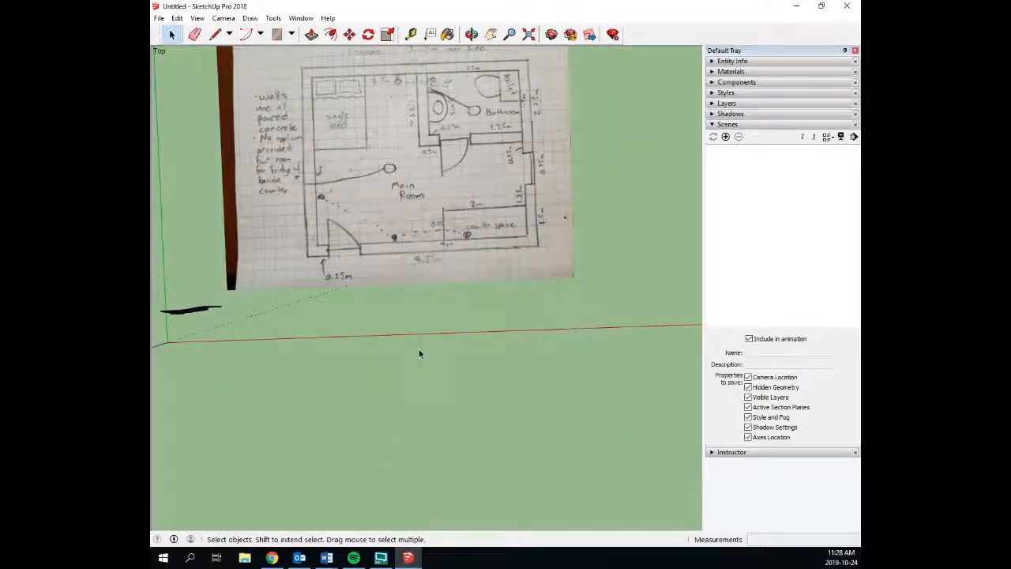
left_click(432, 181)
Measure one grid square below the 0.5 m wall label with Tape Measure and resize the model so it equals 0.25 m
scroll(388, 235, "up", 3)
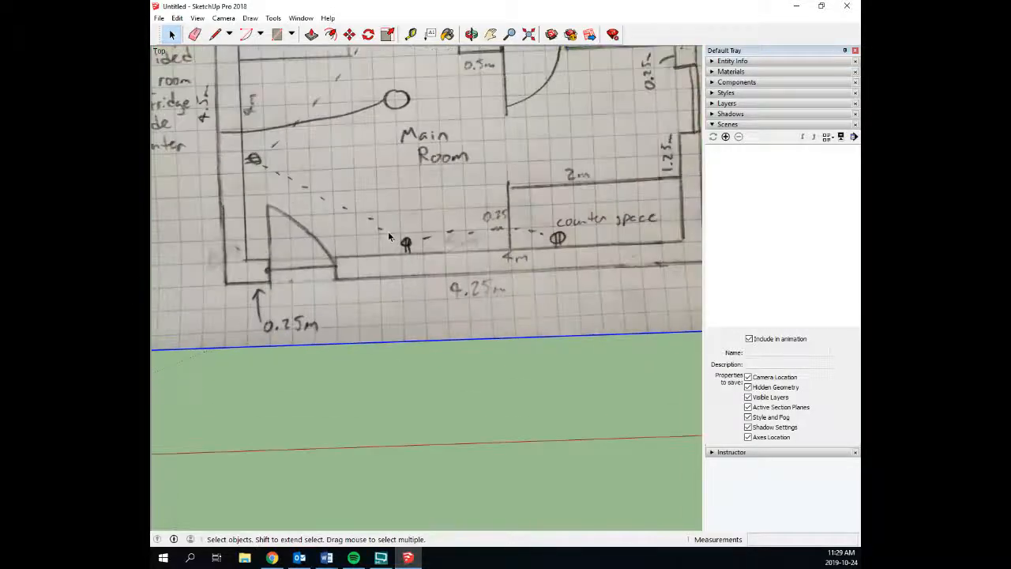
scroll(389, 233, "up", 3)
left_click(490, 34)
left_click_drag(486, 93, 356, 346)
scroll(386, 302, "up", 4)
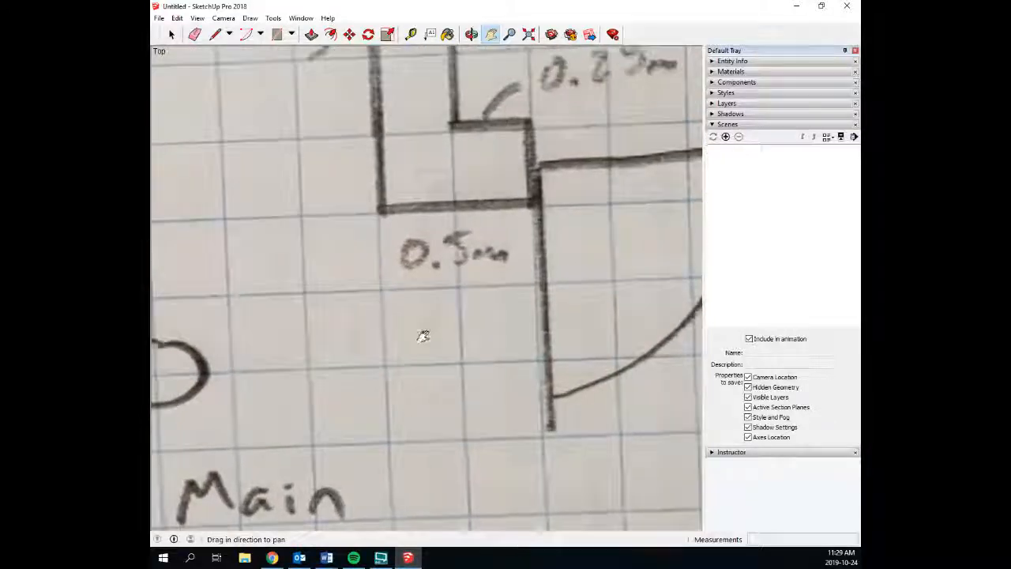
scroll(422, 336, "up", 3)
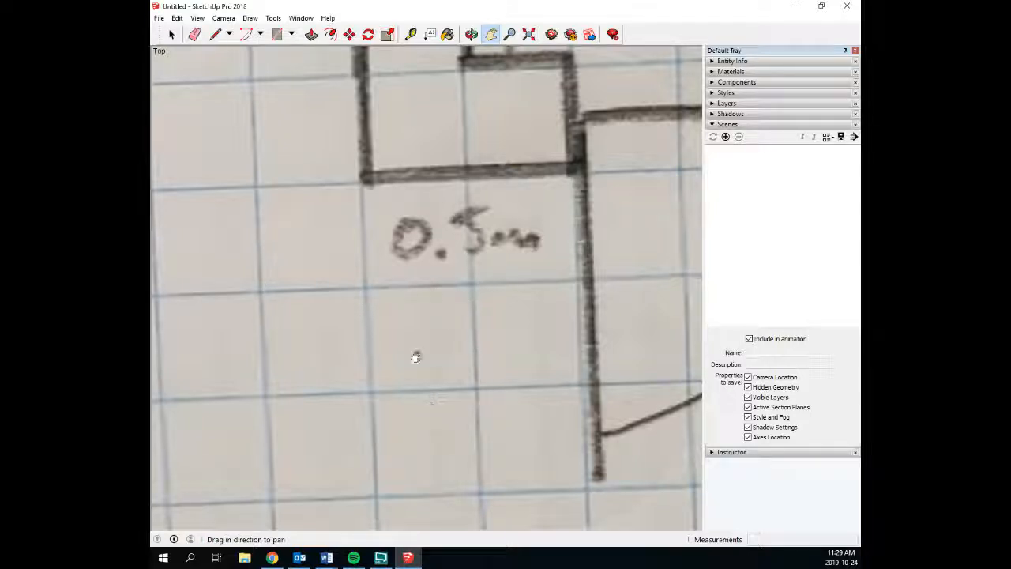
left_click(409, 37)
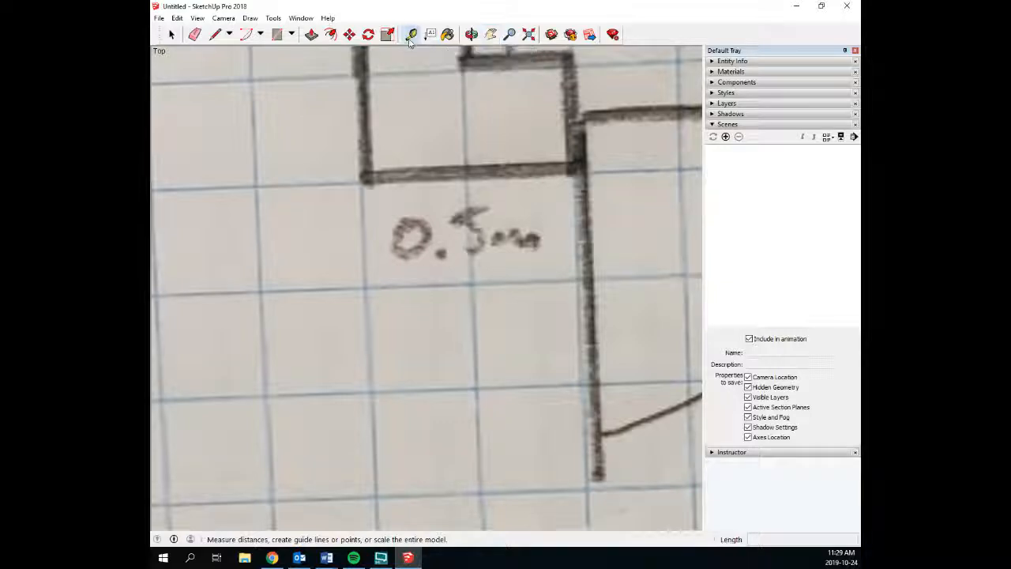
left_click(366, 288)
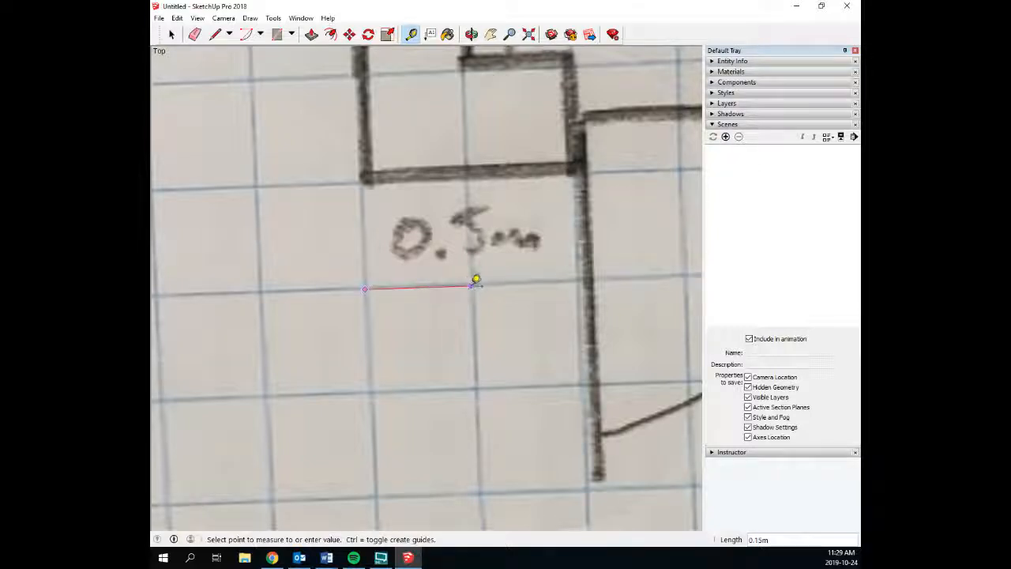
left_click(478, 280)
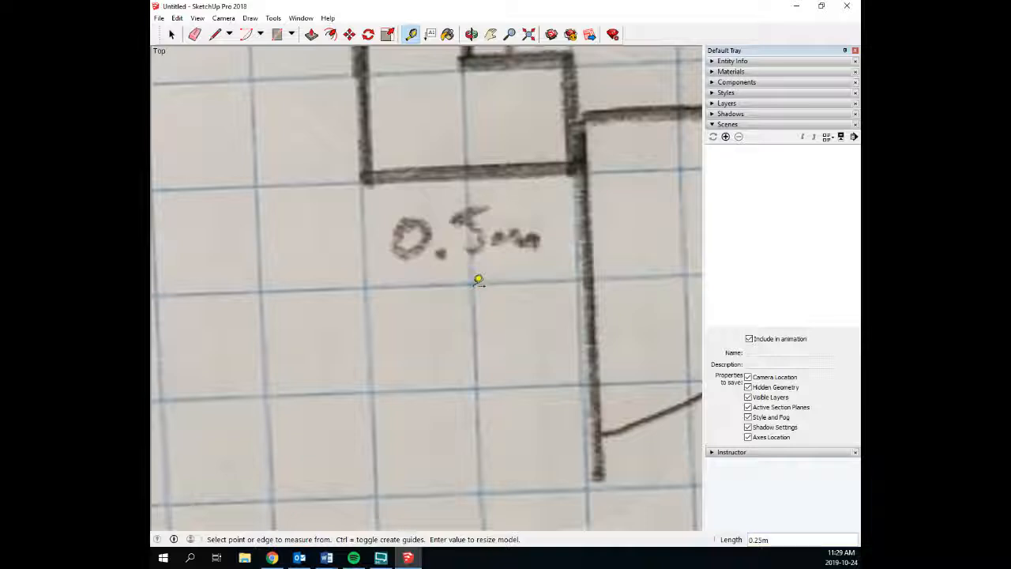
key("Return")
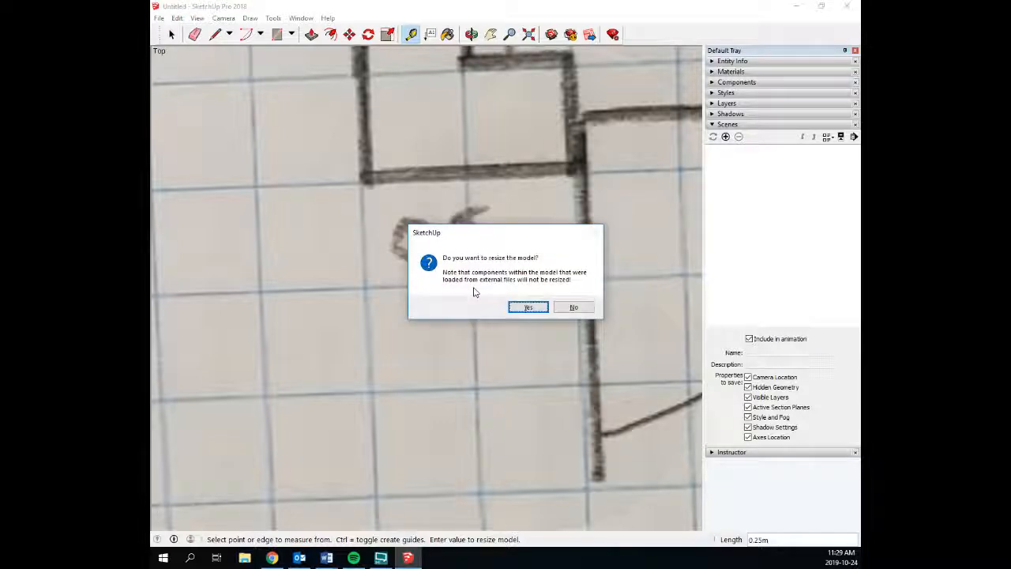
left_click(530, 308)
Check the new scale by measuring the width of a grid square above the entrance door swing
scroll(536, 299, "down", 3)
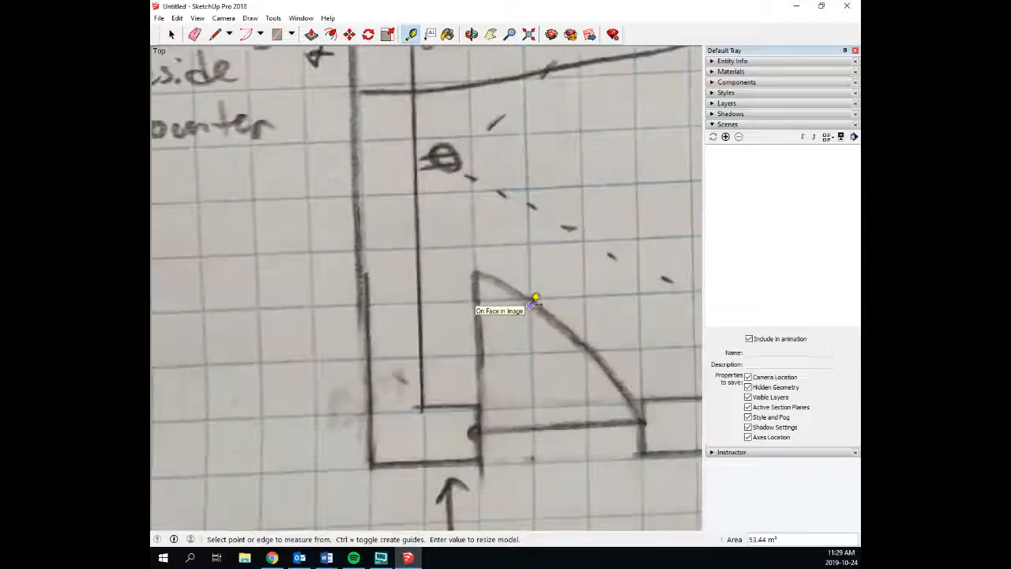
scroll(536, 299, "down", 3)
scroll(535, 299, "up", 2)
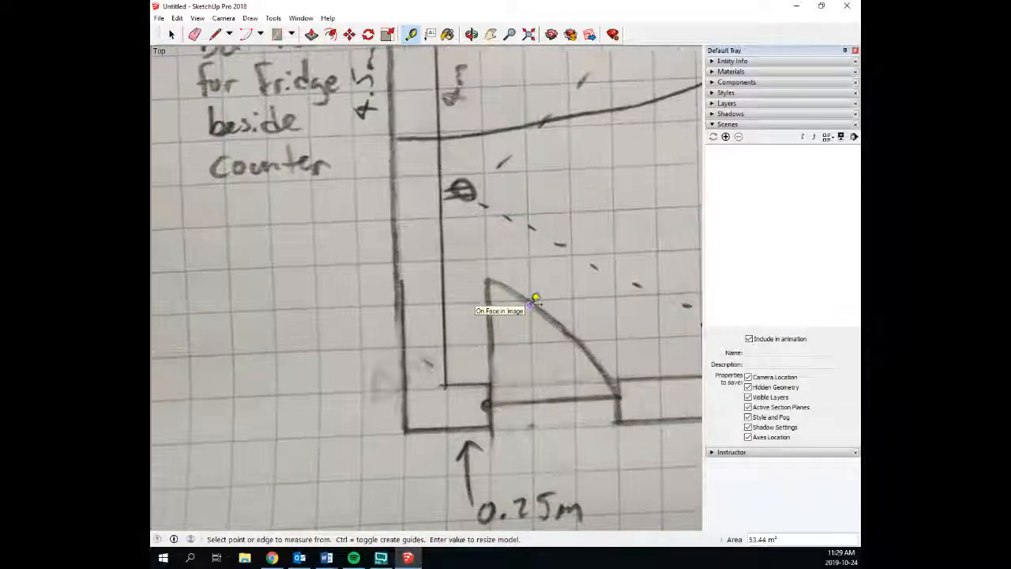
left_click(527, 212)
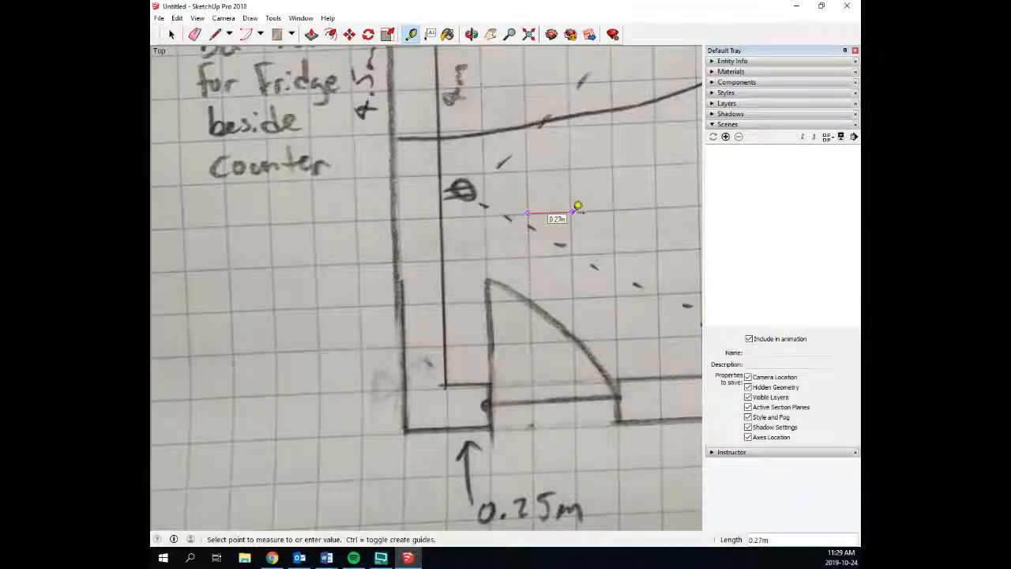
left_click(578, 206)
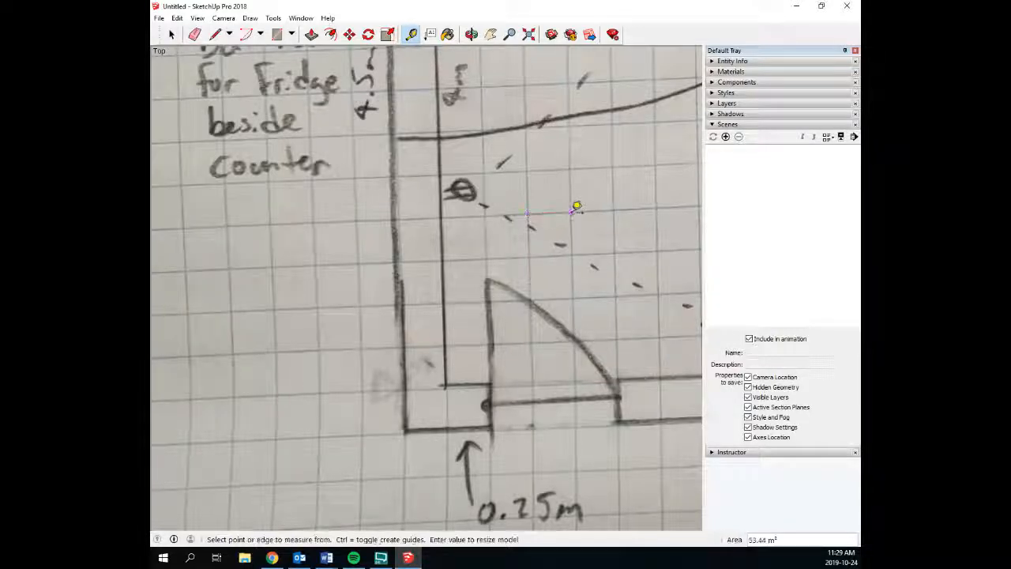
scroll(576, 208, "up", 5)
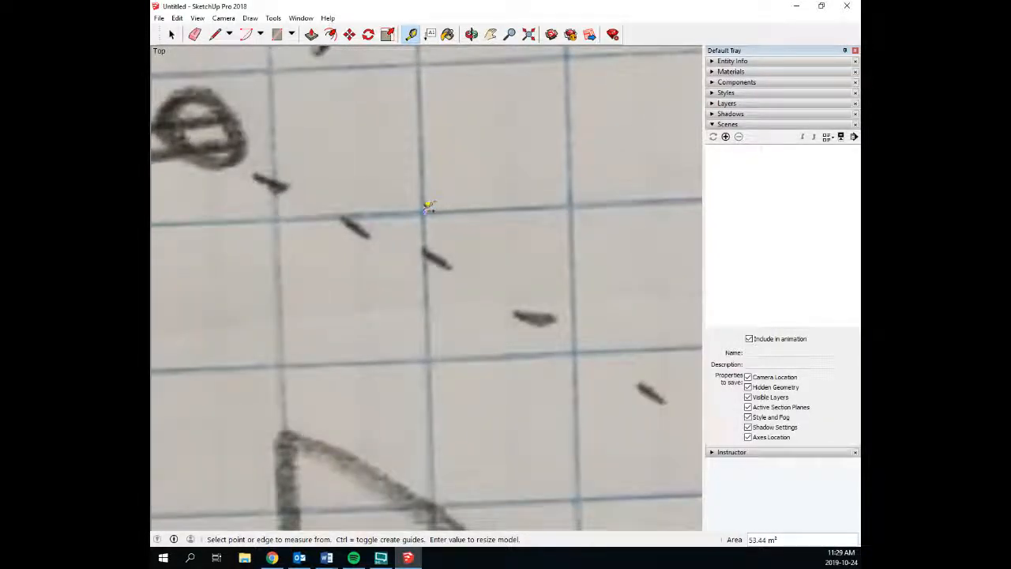
left_click(426, 210)
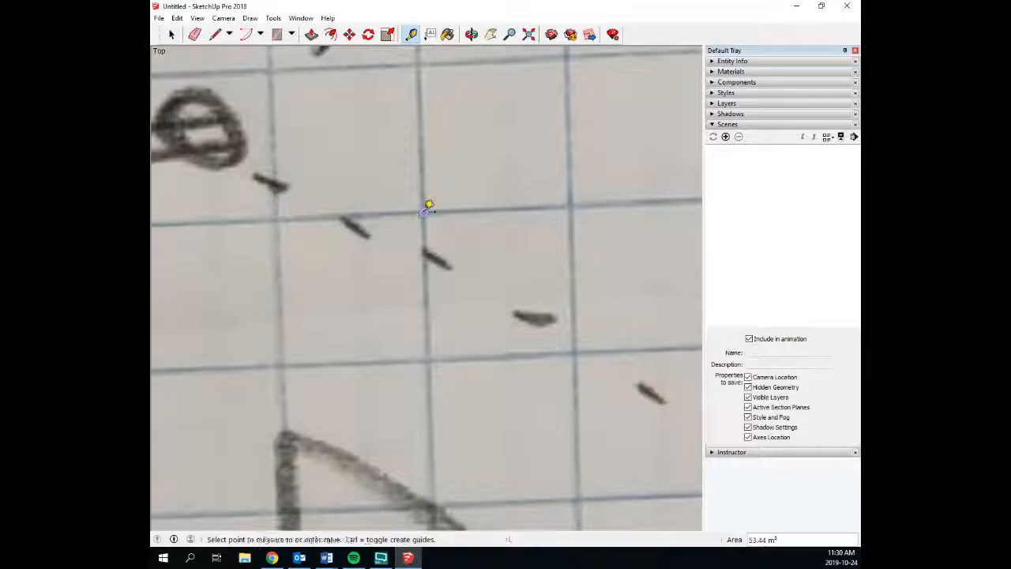
left_click(573, 199)
Measure the width of the grid square at the 0.25 wall label below the bathroom's 1.25 m wall
scroll(519, 79, "down", 5)
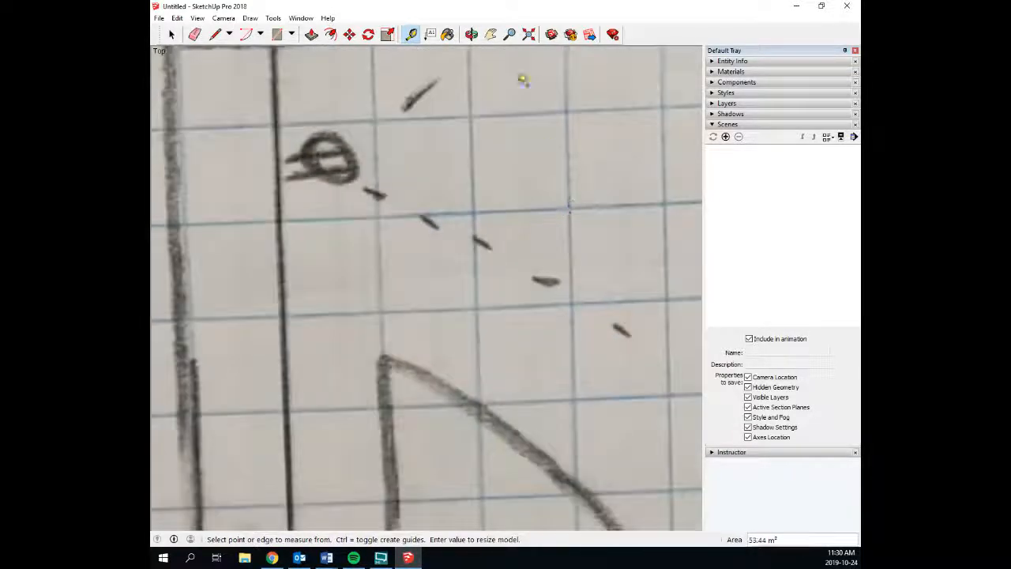
left_click(491, 34)
left_click_drag(553, 106, 182, 391)
left_click_drag(587, 242, 189, 389)
left_click_drag(619, 373, 247, 386)
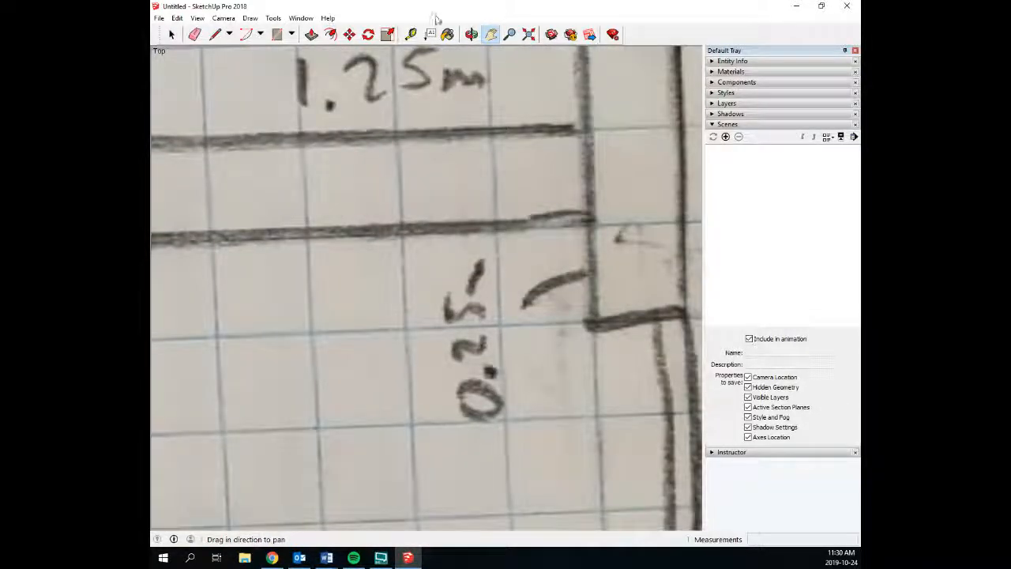
left_click(411, 34)
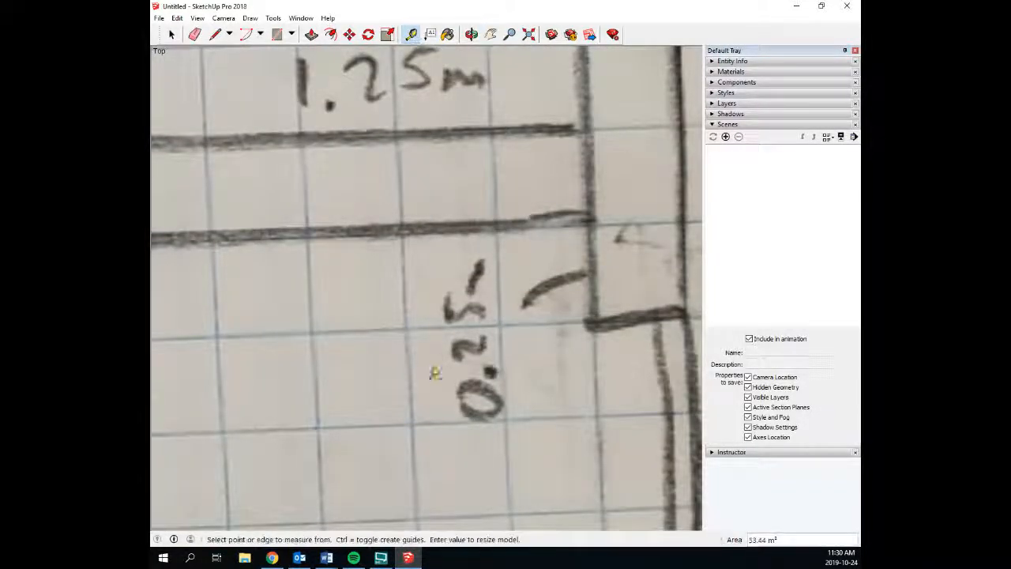
left_click(413, 424)
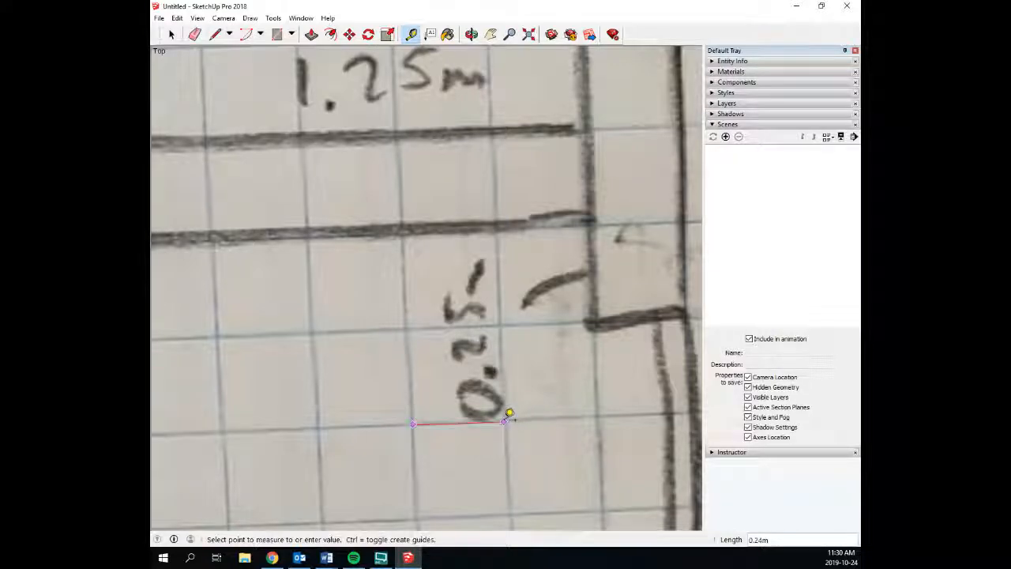
left_click(511, 413)
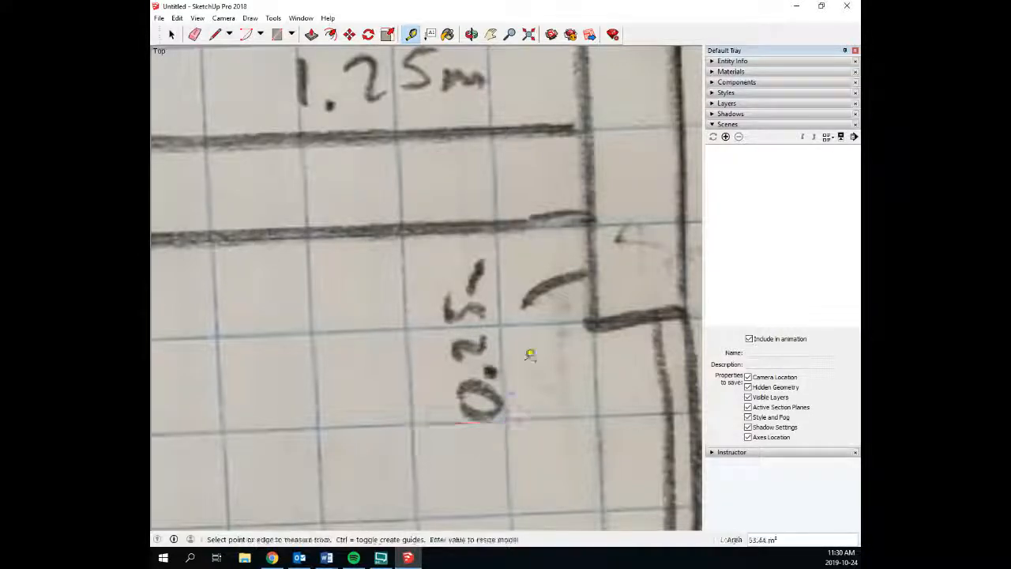
Draw a rectangle of about 5.56 by 4.49 m over the plan's outer wall outline, from corner to opposite corner
scroll(533, 340, "down", 5)
left_click(490, 34)
left_click_drag(301, 466, 428, 275)
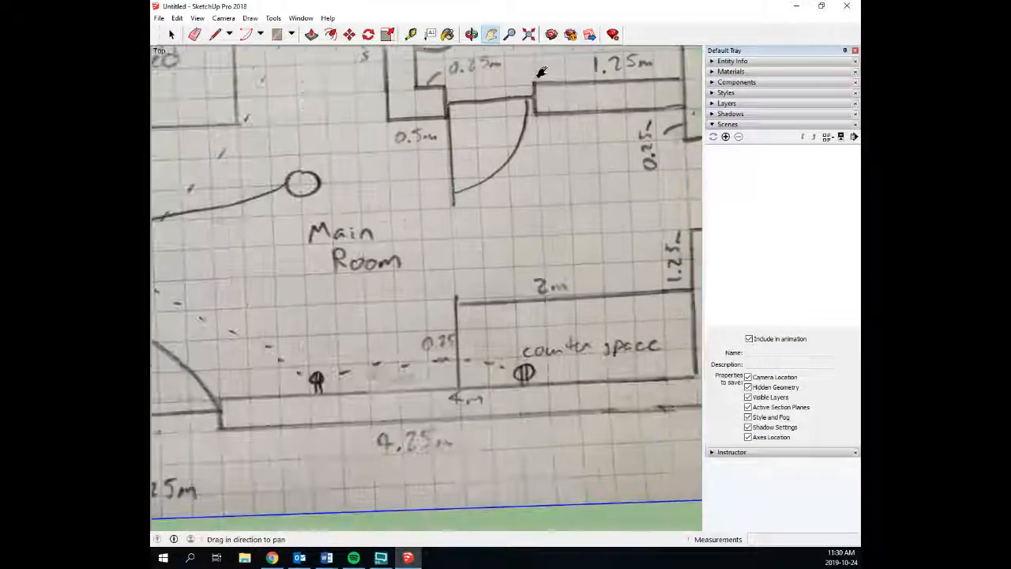
scroll(428, 276, "down", 3)
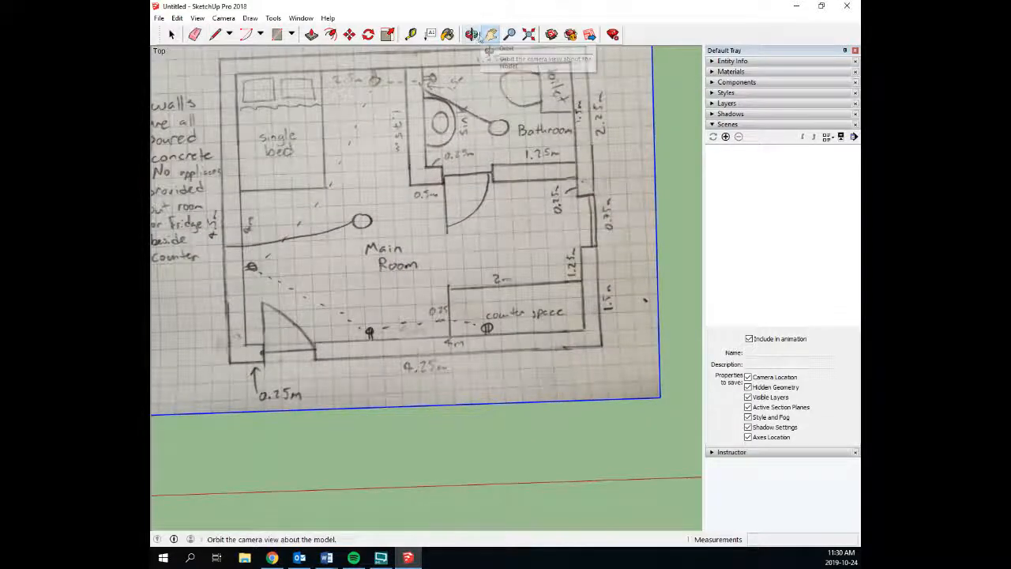
left_click_drag(310, 48, 355, 114)
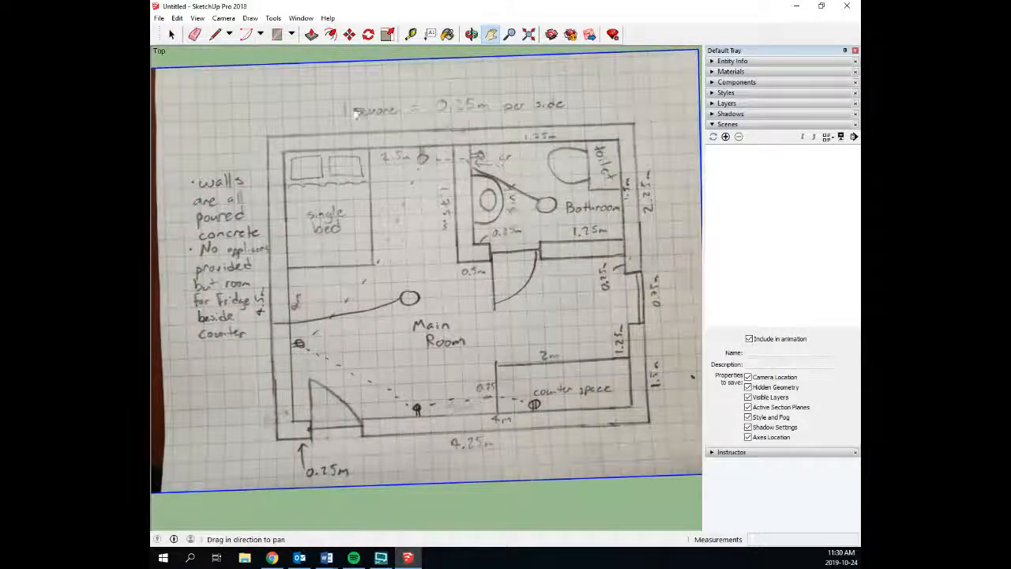
left_click(276, 34)
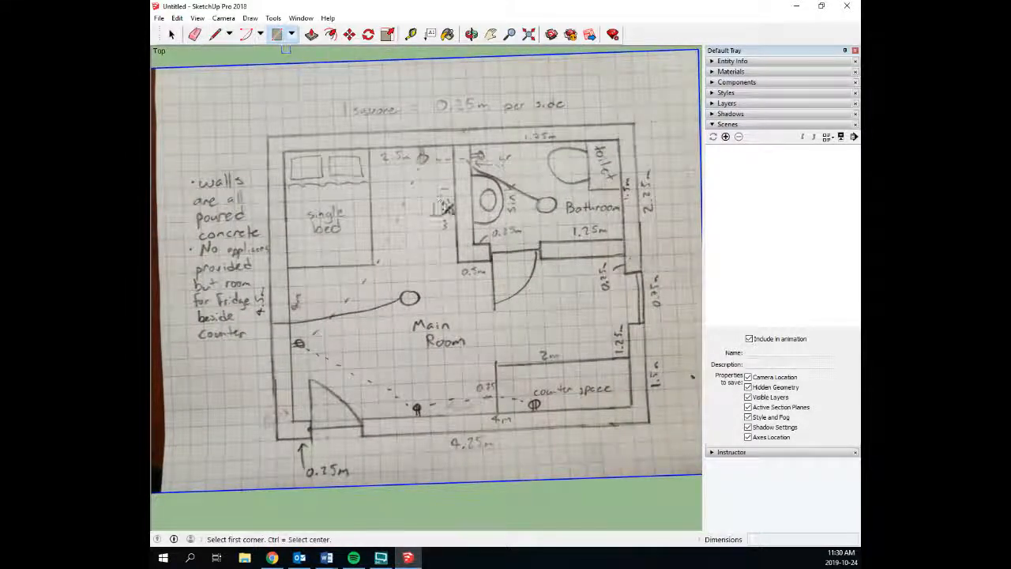
left_click(267, 136)
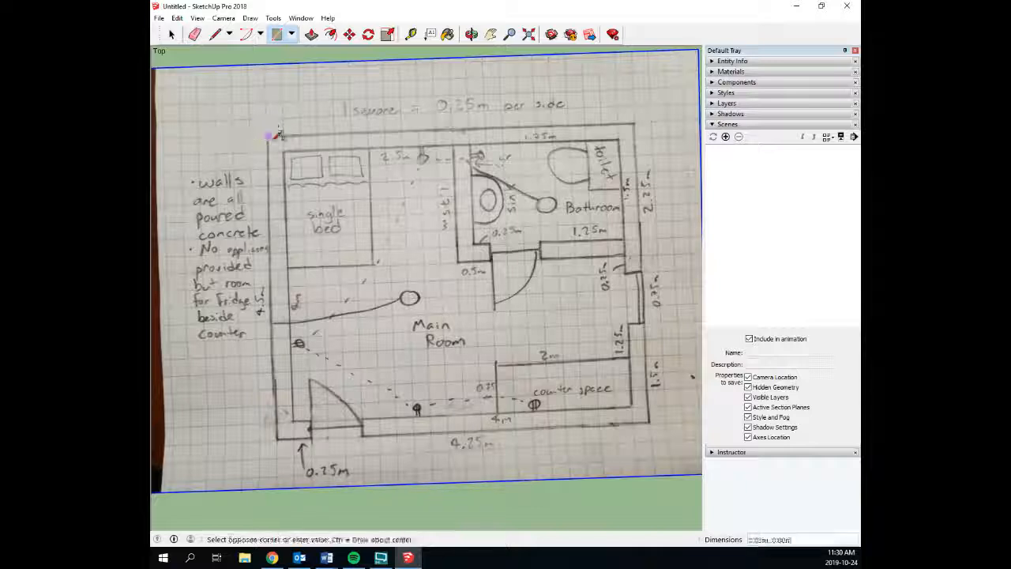
left_click(650, 423)
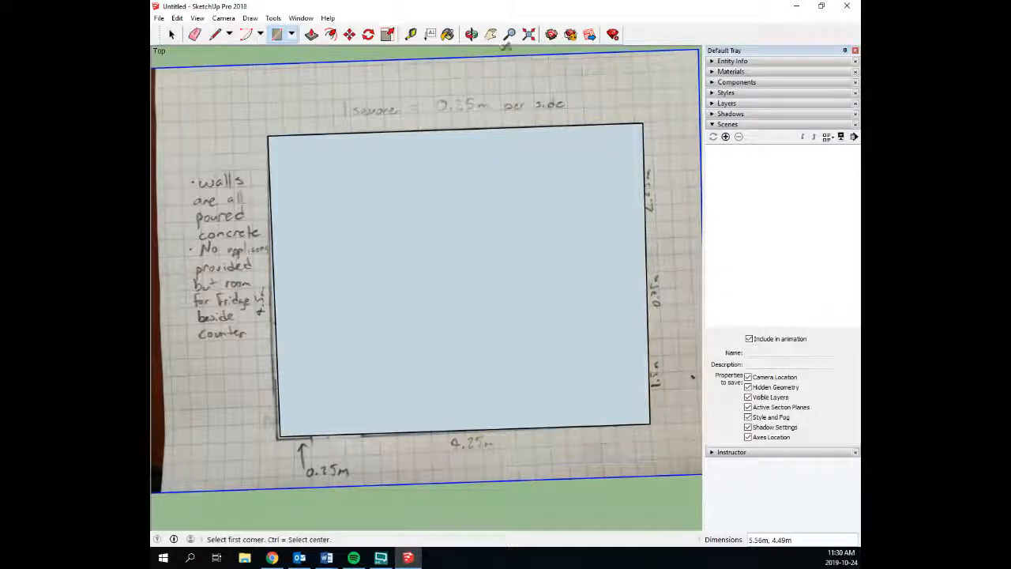
Extrude the floor rectangle upward about 0.08 m into a thin slab with Push/Pull
left_click(470, 34)
left_click_drag(413, 214, 411, 187)
left_click(312, 34)
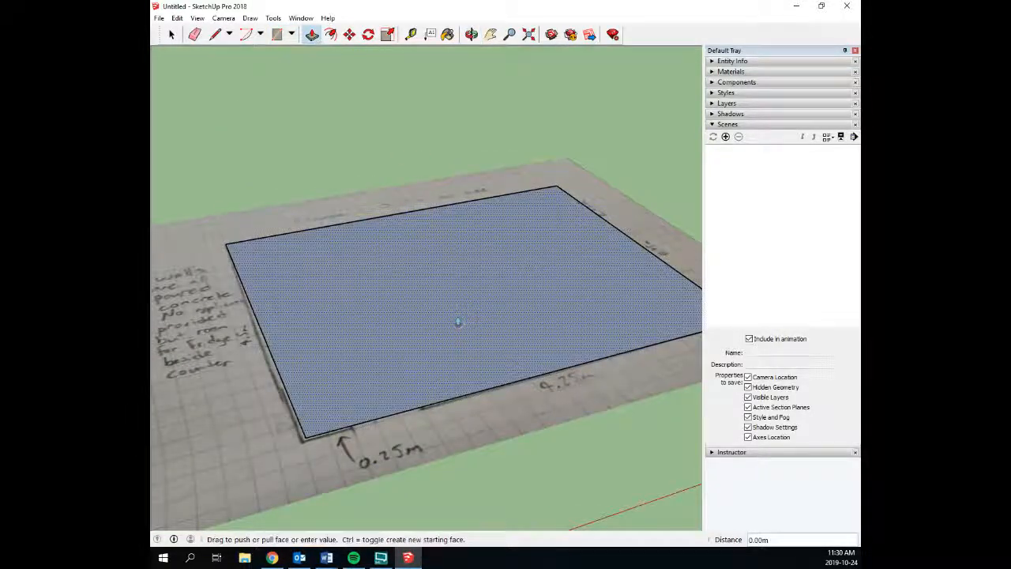
left_click(458, 318)
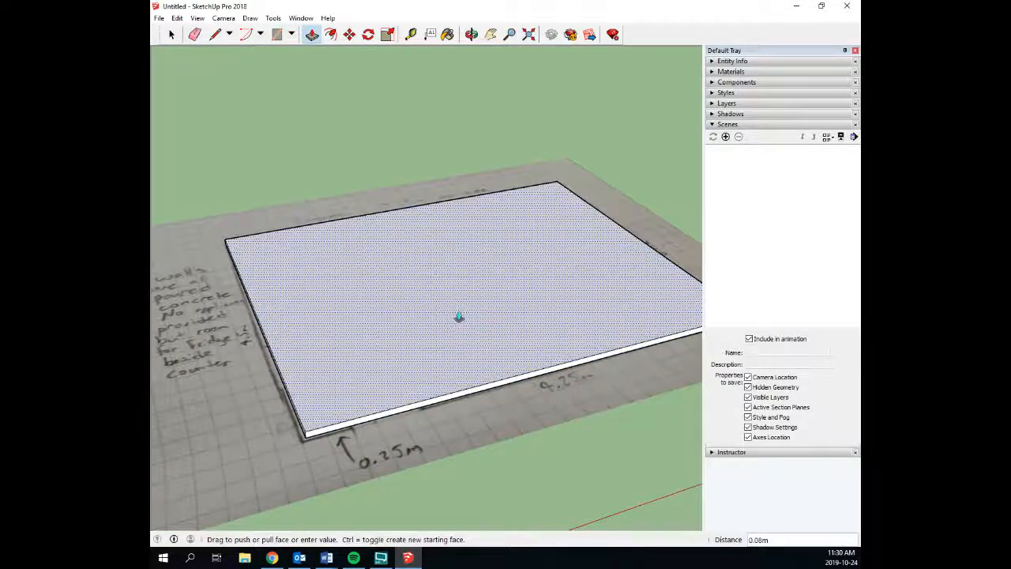
left_click(582, 436)
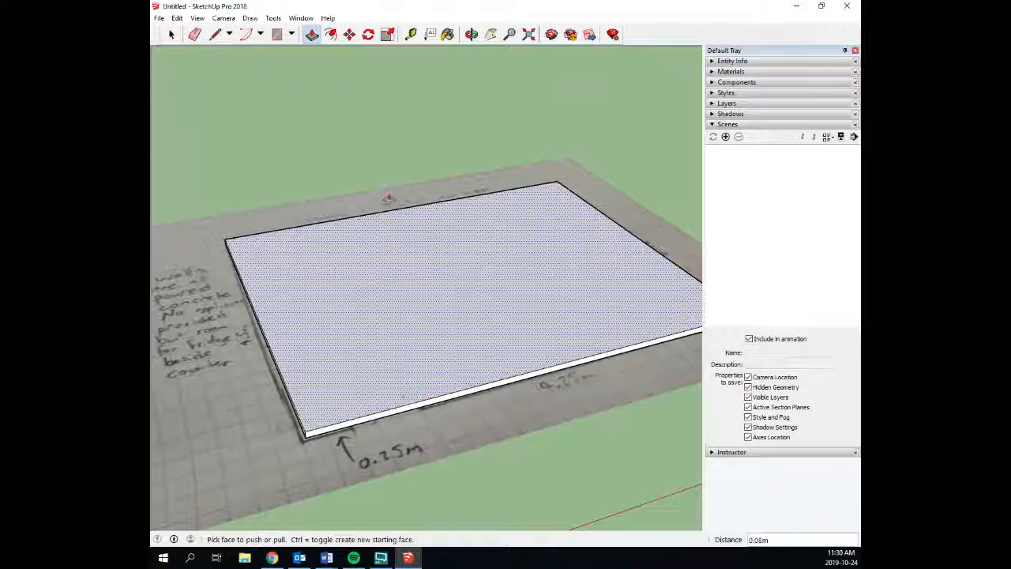
Draw a strip of about 5.56 by 0.24 m along the slab's entrance-side edge and pull it up into a wall
left_click(276, 34)
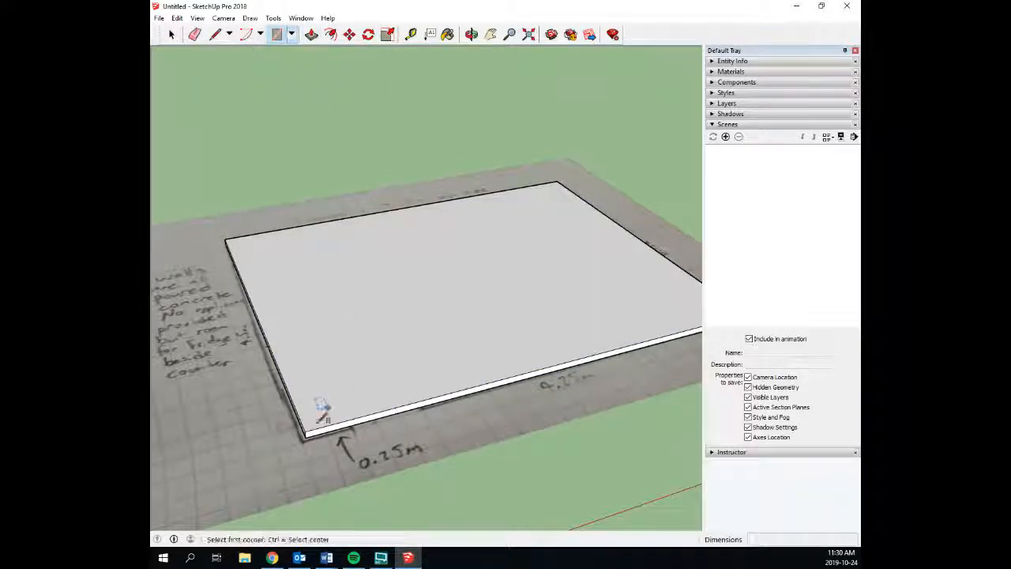
left_click(305, 432)
middle_click_drag(750, 294, 695, 297, "shift")
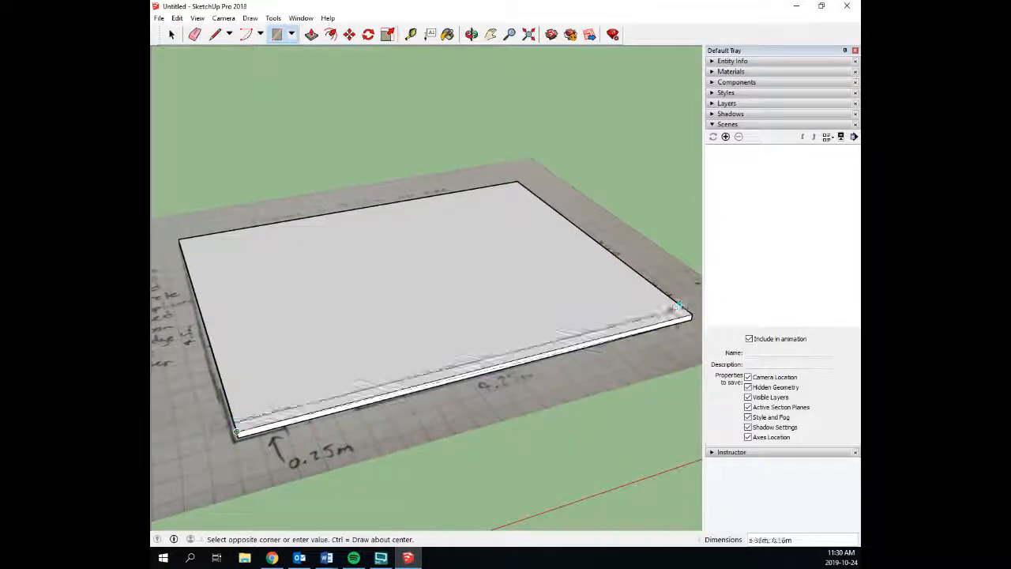
left_click(678, 306)
left_click(311, 34)
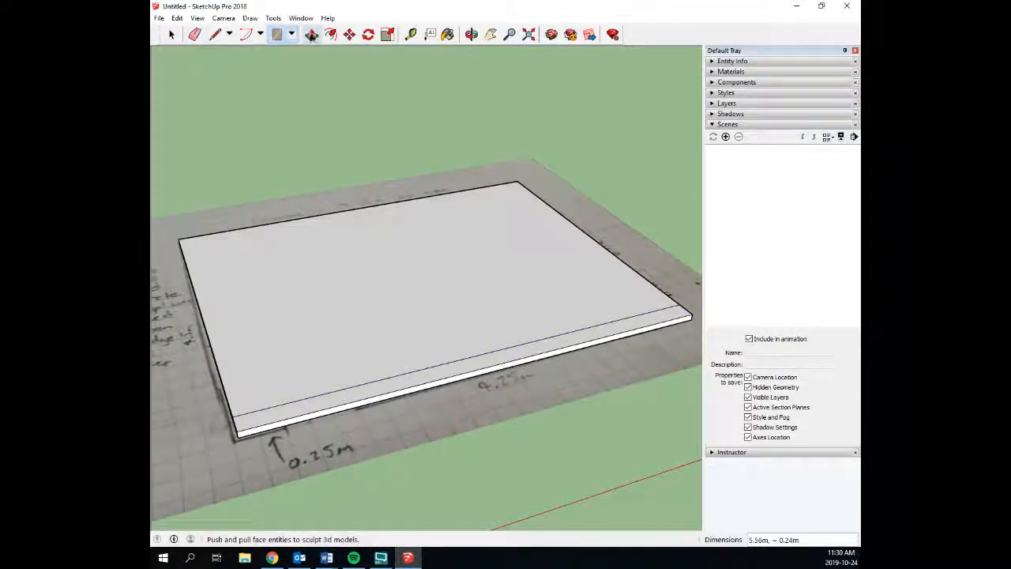
left_click_drag(366, 395, 371, 232)
Draw a door rectangle of about 0.75 by 1.21 m on the wall's outer face at the plan's entrance and recess it about 0.03 m
left_click(278, 34)
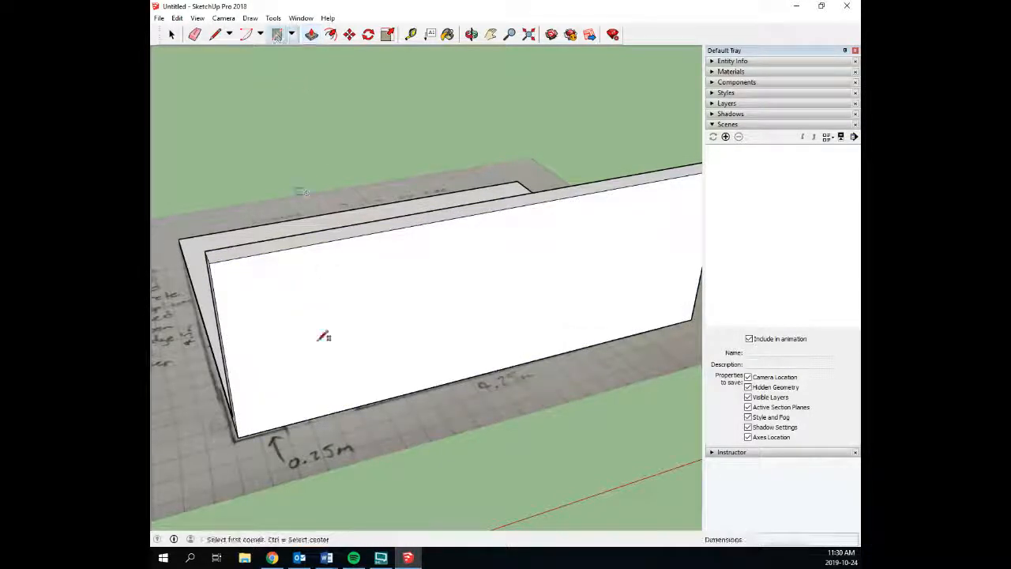
left_click(288, 423)
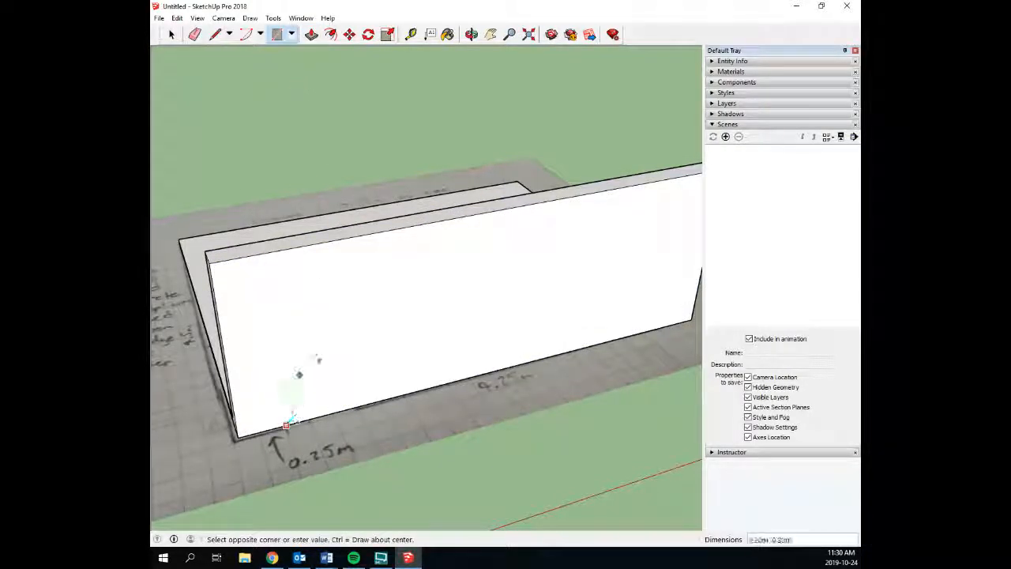
left_click(353, 306)
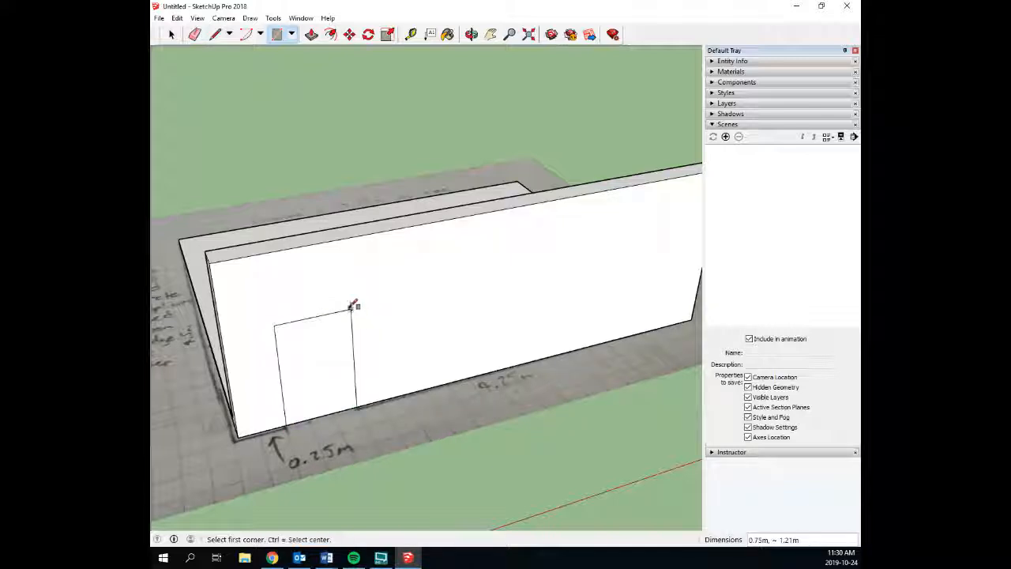
key("p")
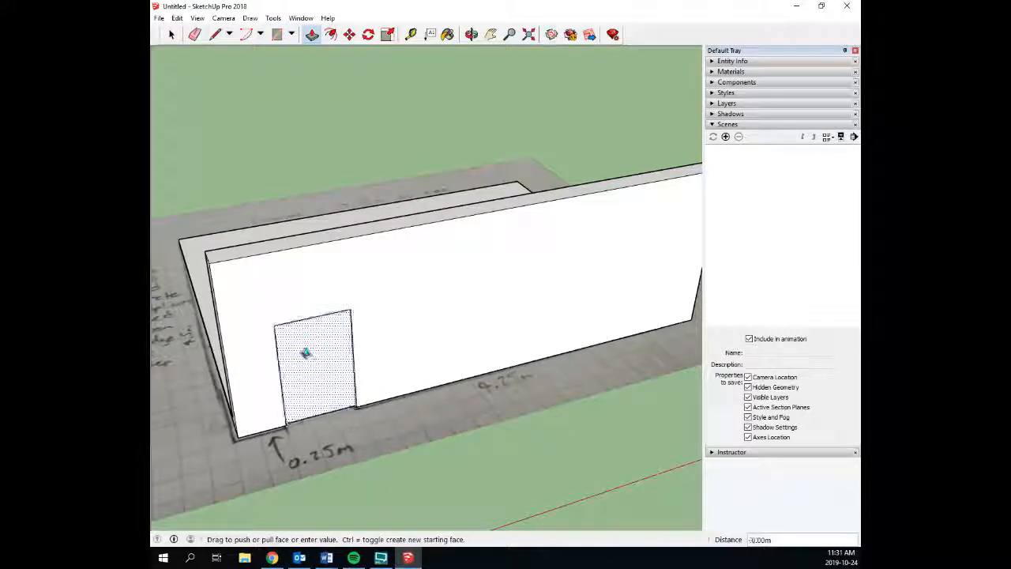
left_click(305, 352)
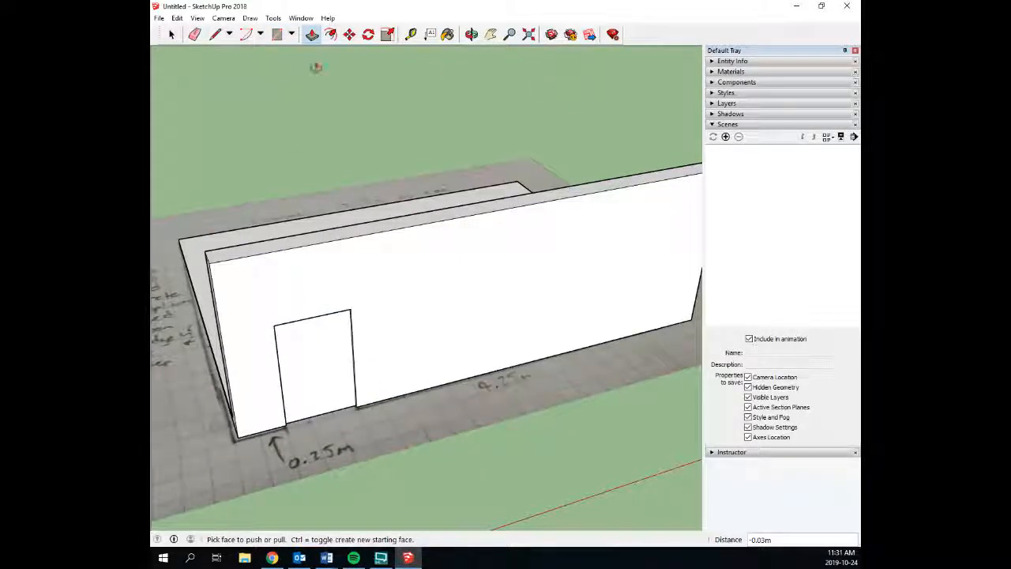